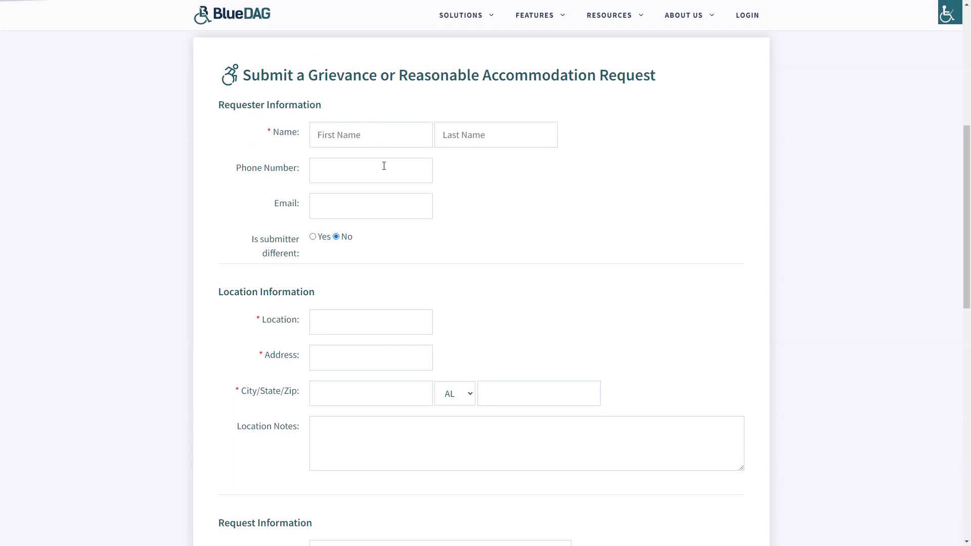
Step: Enter the requester's first and last name, phone number and e-mail address
left_click(400, 140)
type("Joe")
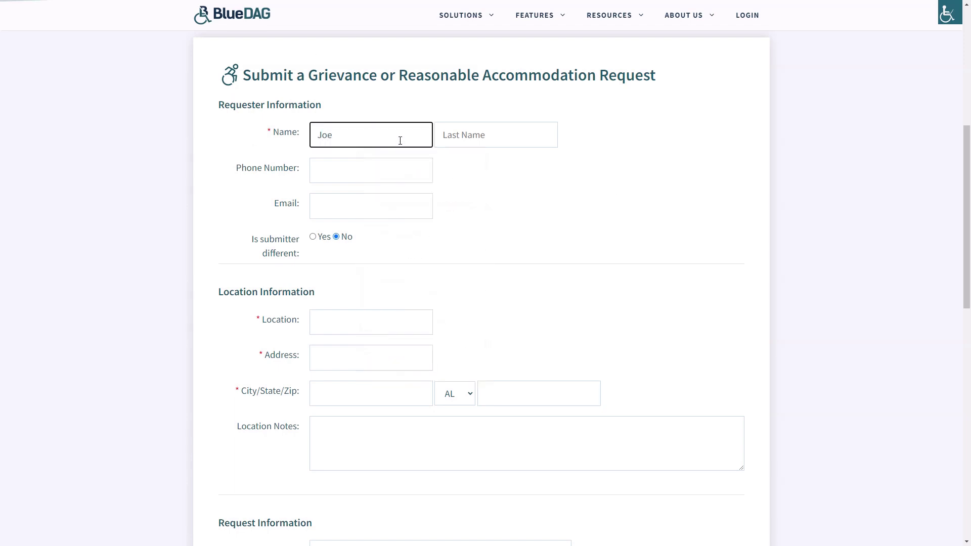
key("Tab")
type("Smith")
left_click(356, 171)
type("5555555555")
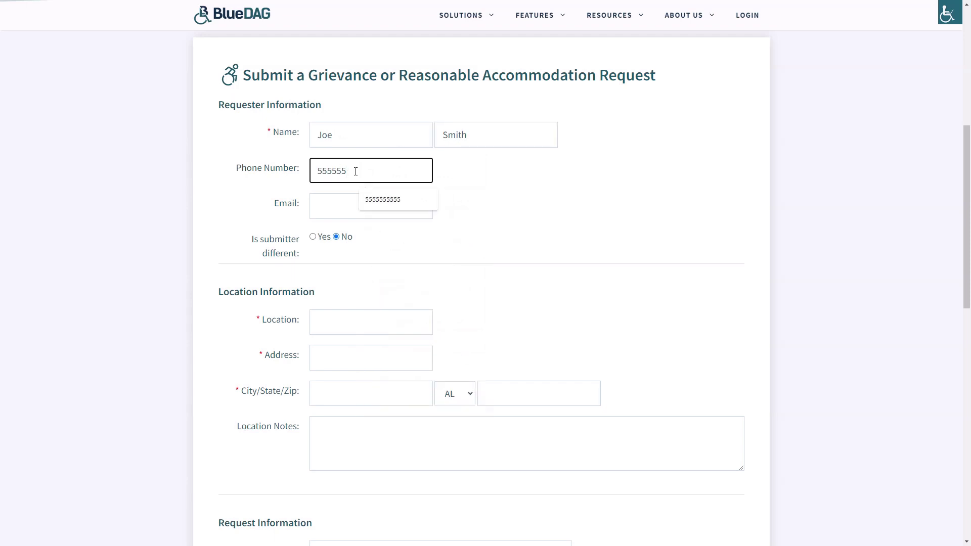
key("Tab")
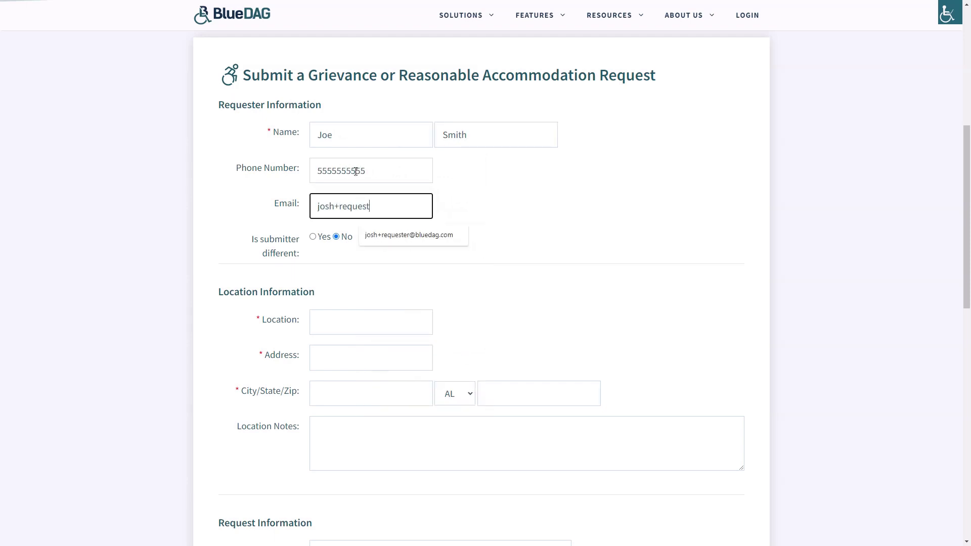
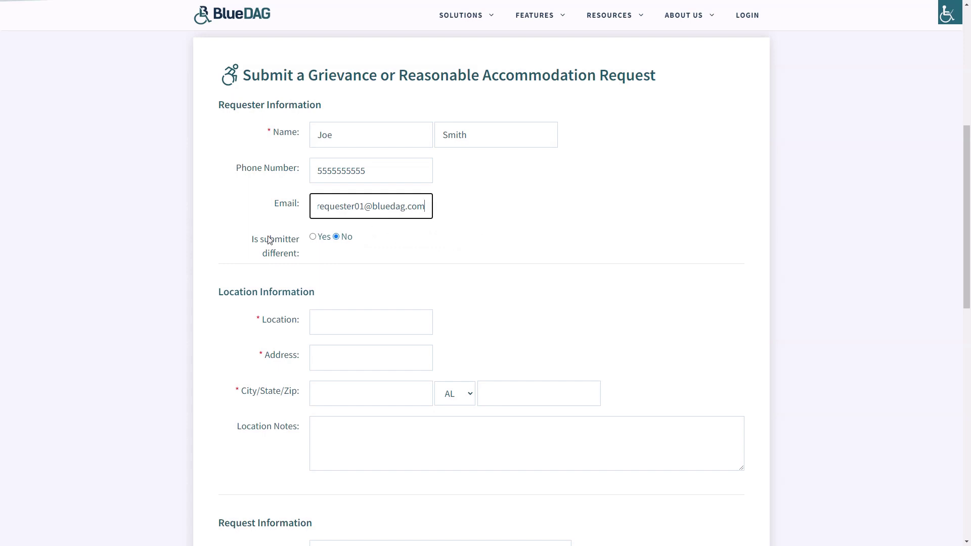
Step: Keep submitter-different as No; enter location Room 40, Edmond Hall, its saved address, and note 'Entry Door to lecture hall.'
left_click(312, 238)
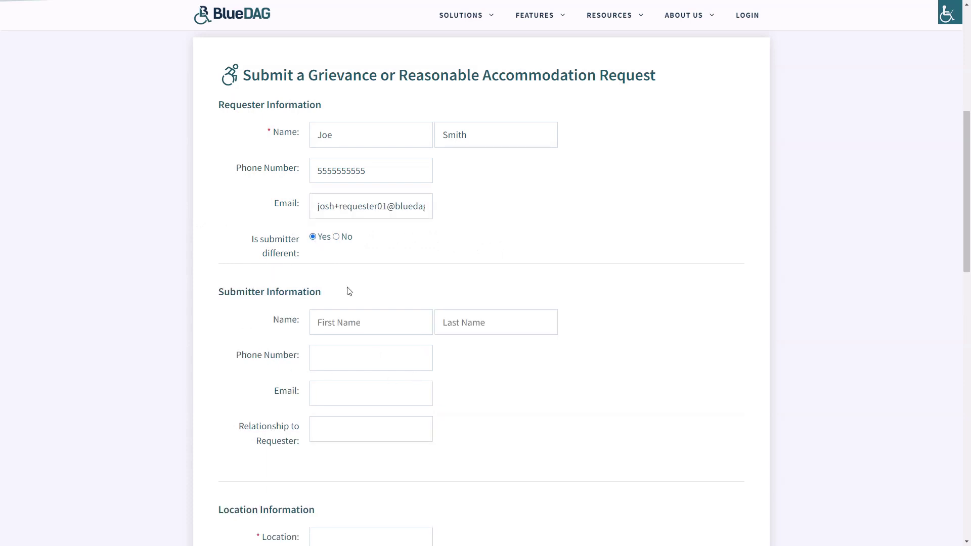
left_click(337, 237)
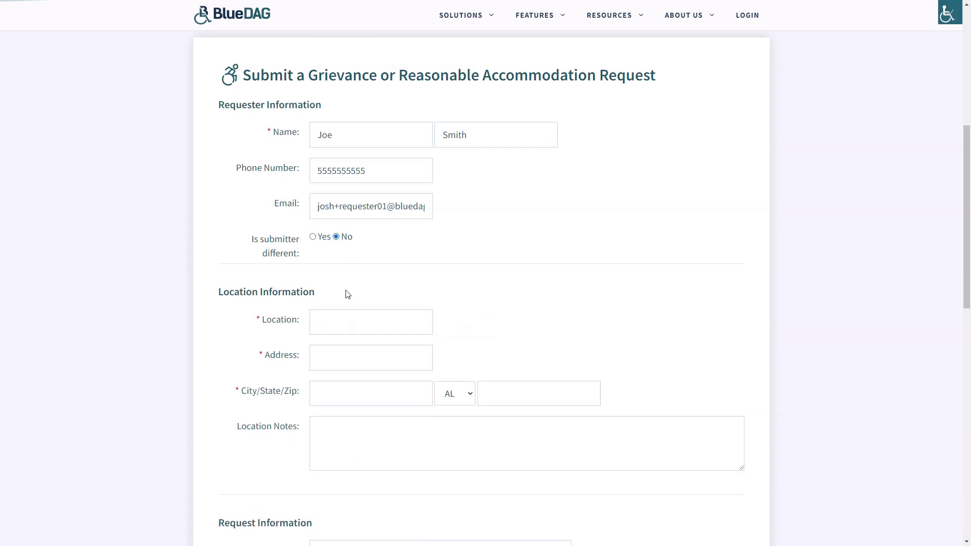
left_click(380, 330)
type("Room 40, Edmond Hall")
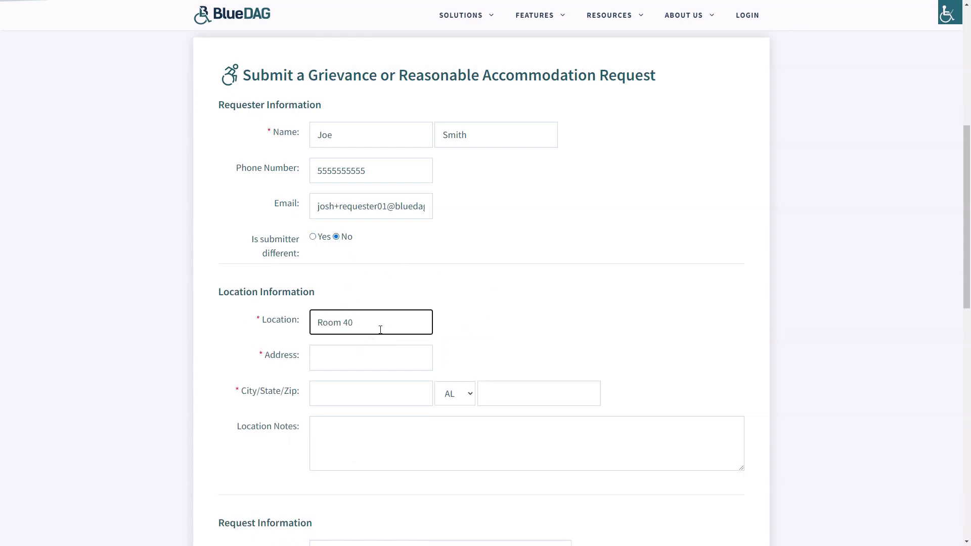
left_click(378, 366)
key("Down")
key("Return")
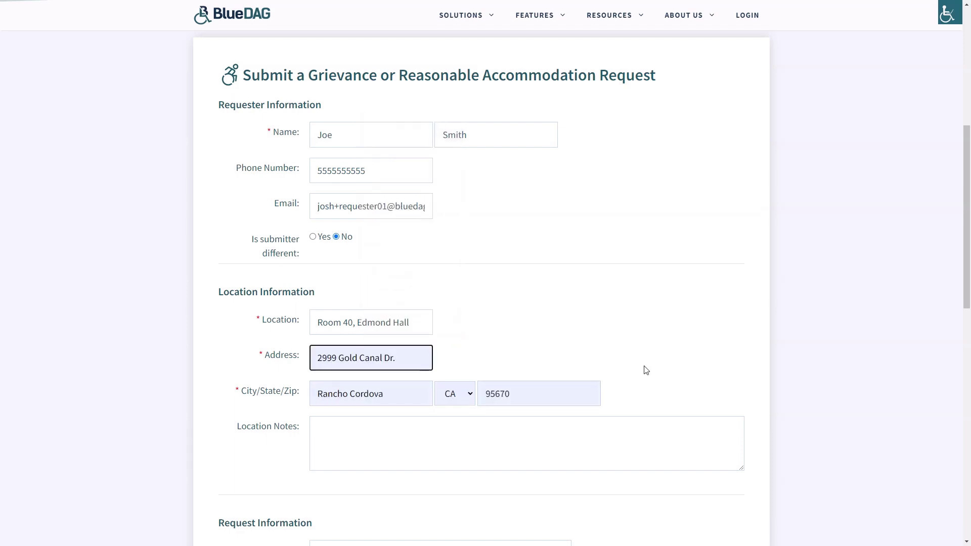
left_click(371, 440)
type("Entry Door to lecture hall.")
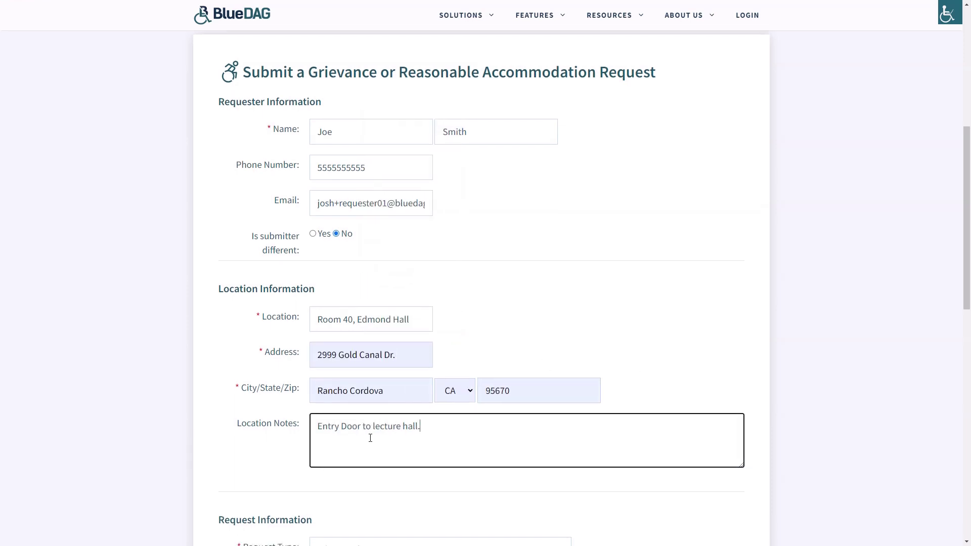
Step: Set request type to Physical Access (Title II) and mark it ADA-related Yes
scroll(370, 438, "down", 5)
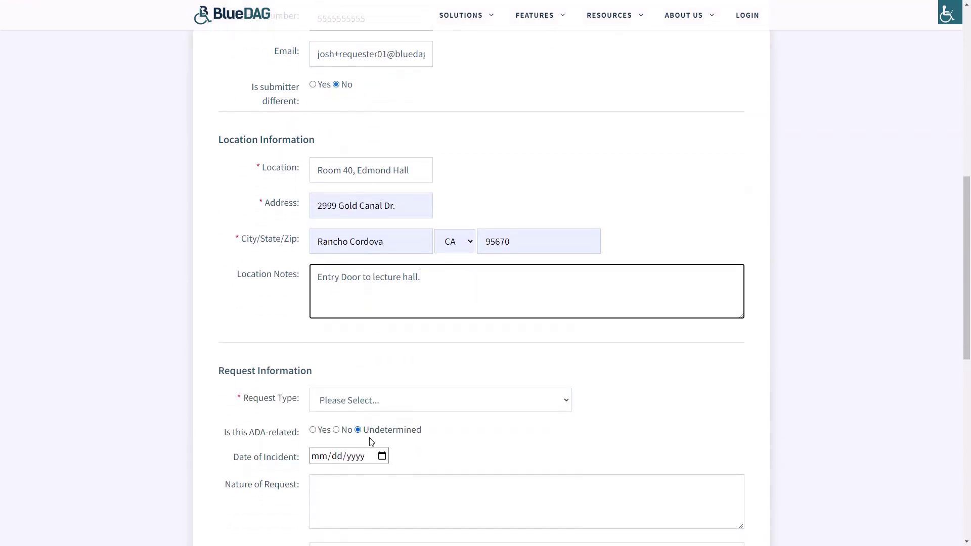
scroll(370, 443, "down", 2)
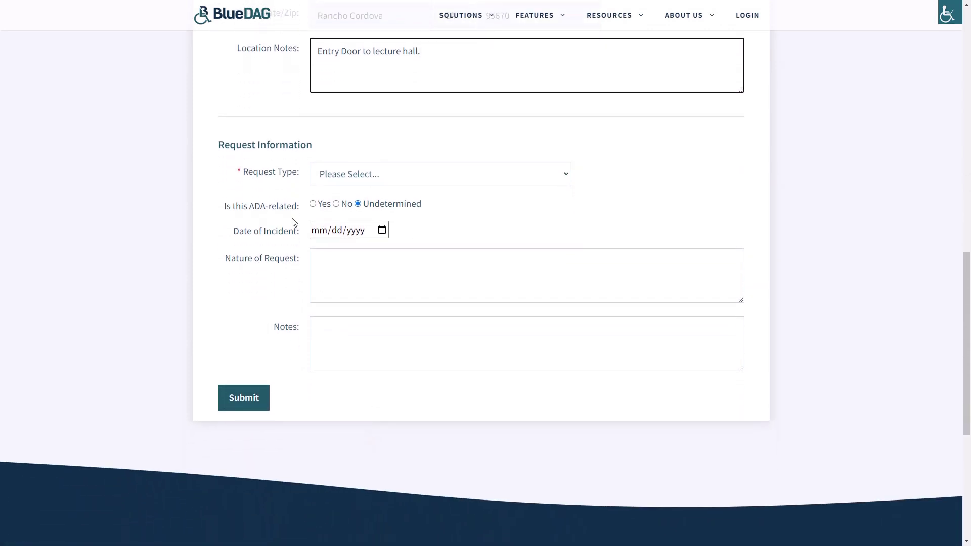
left_click(567, 180)
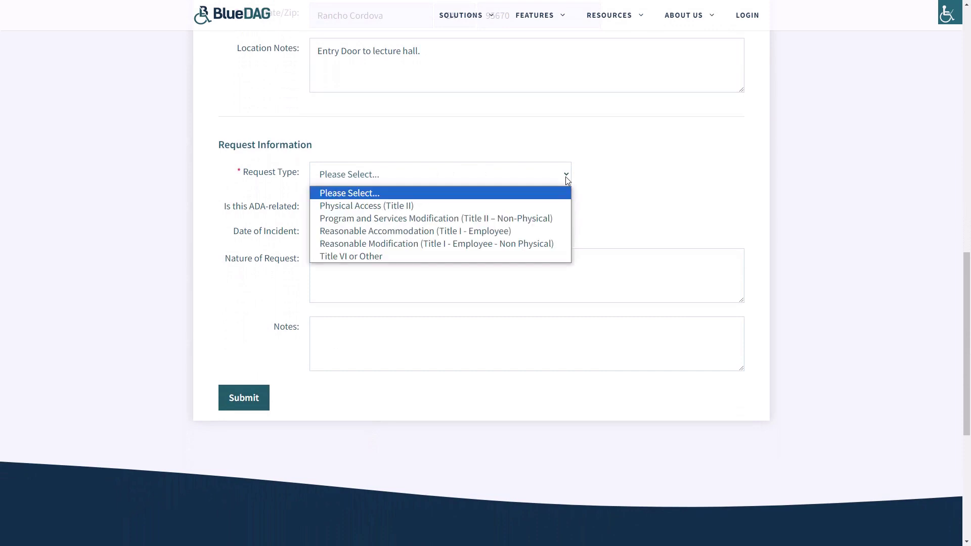
left_click(544, 206)
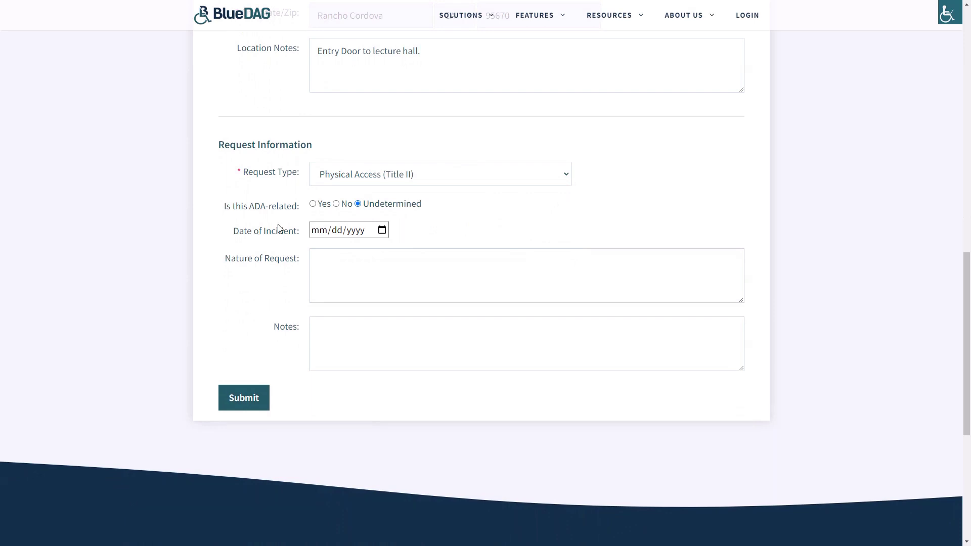
left_click(314, 205)
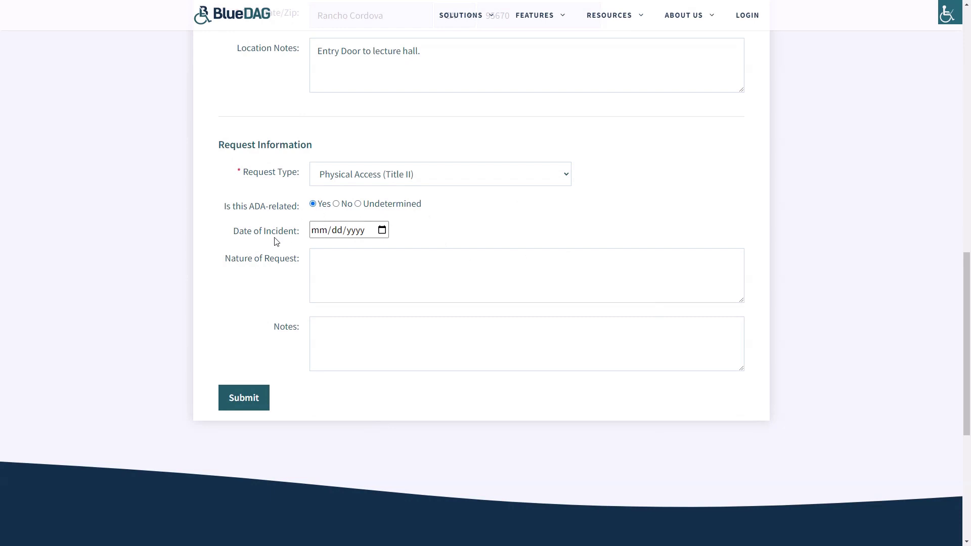
Step: Set the incident date to 08/25/2023 and describe the round door knob that can't be grasped
left_click(381, 231)
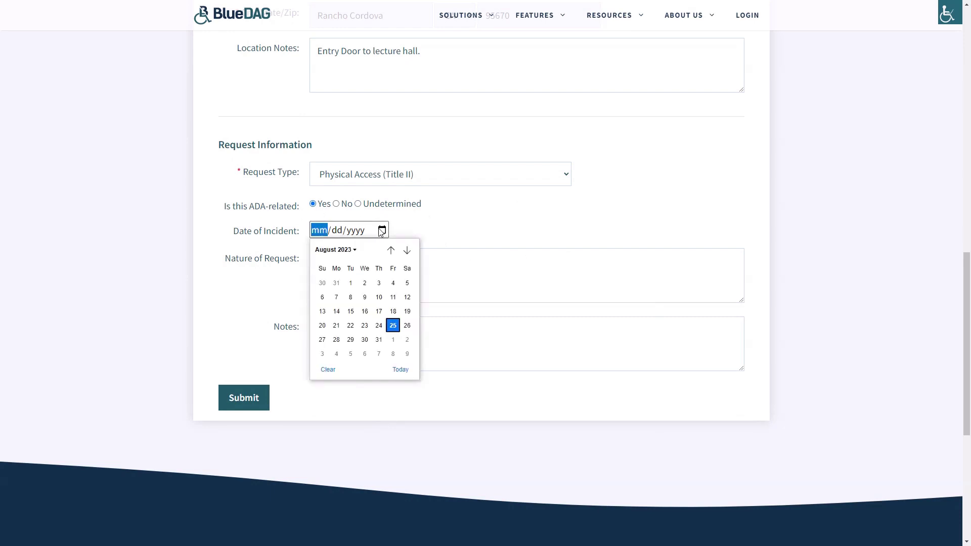
left_click(393, 325)
left_click(359, 255)
type("Door")
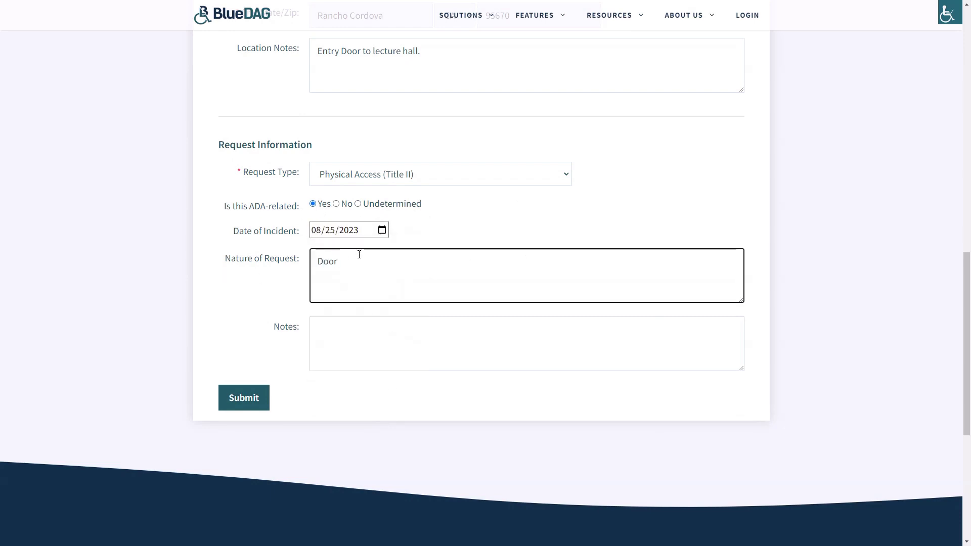
type(" has a round knob that requires tight grasping to open.  I cannot us")
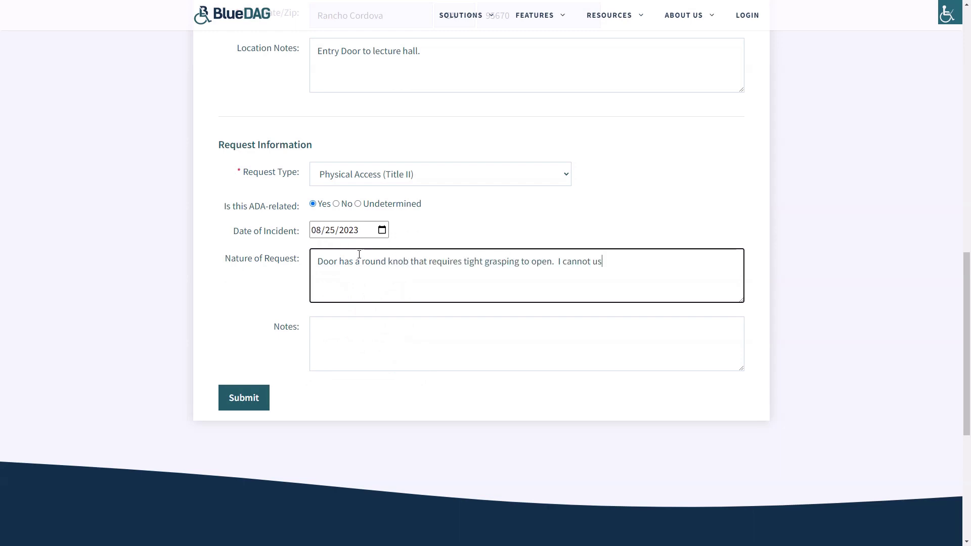
type("e the knob and enter the classroom.")
left_click(391, 354)
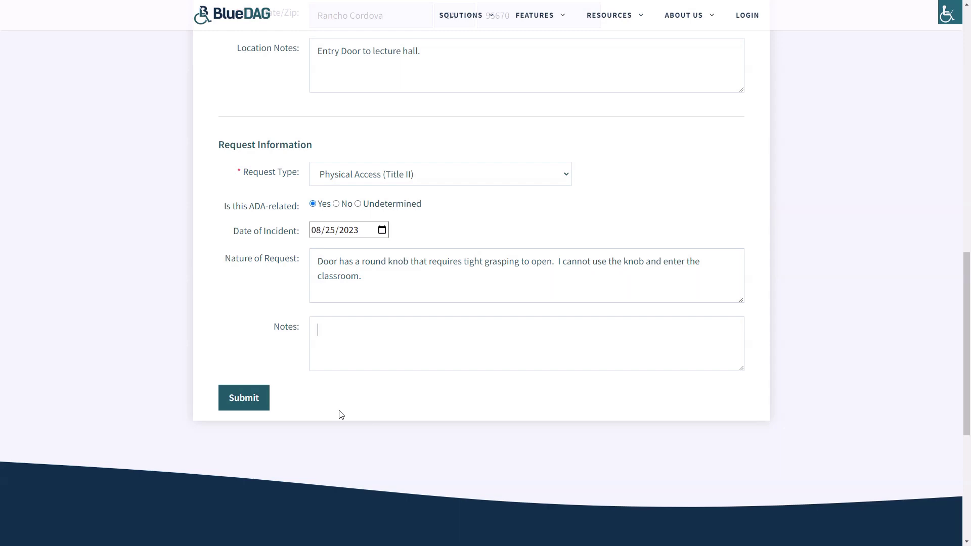
Step: Submit the completed grievance form
left_click(234, 409)
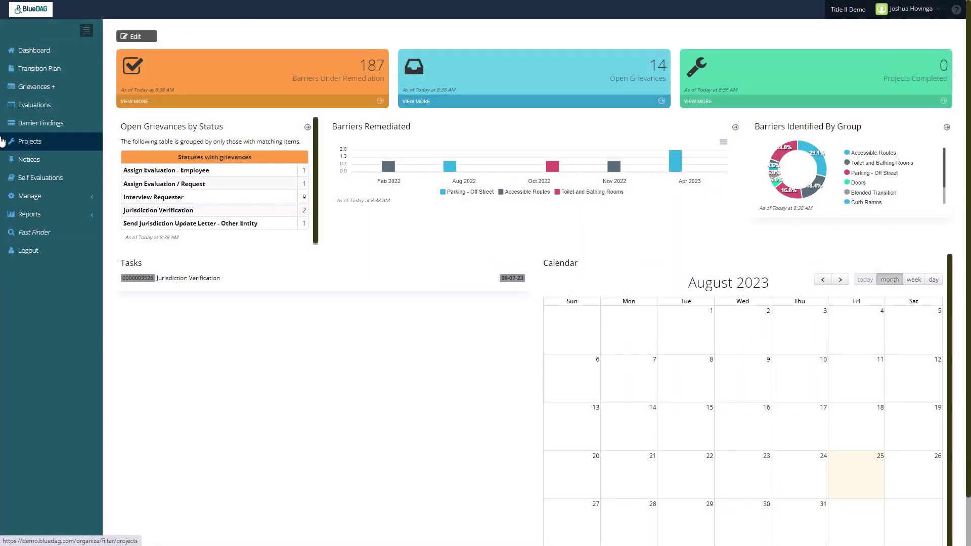
left_click(48, 196)
left_click(47, 215)
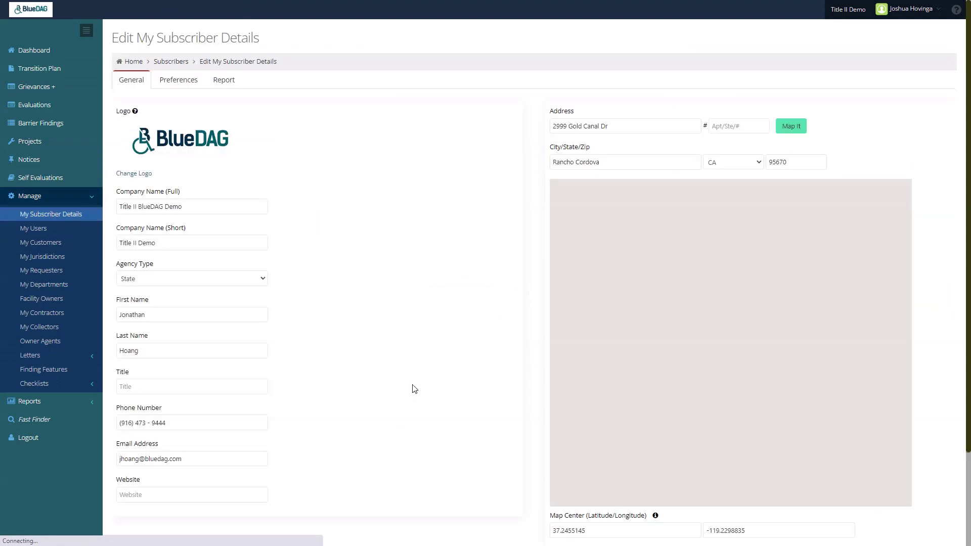
left_click(178, 81)
scroll(360, 278, "down", 3)
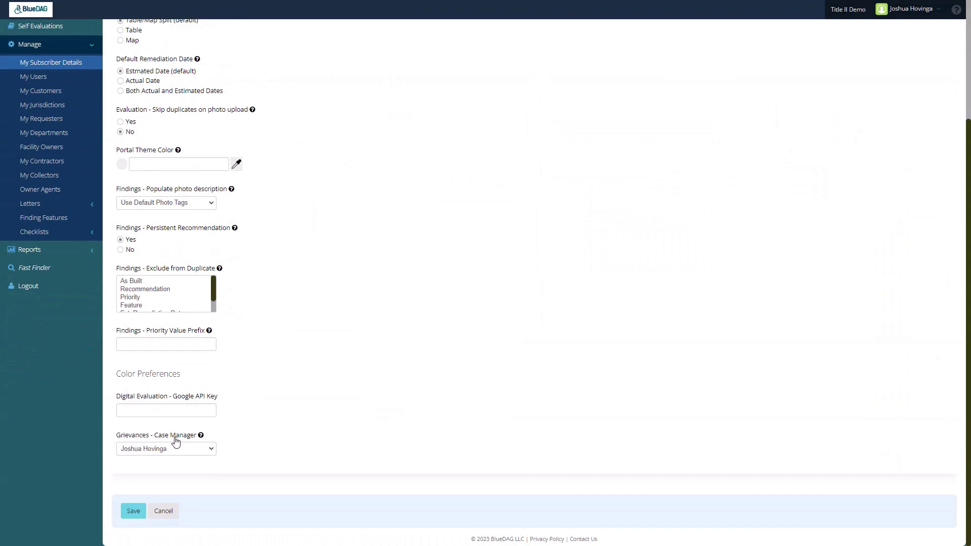
left_click(171, 452)
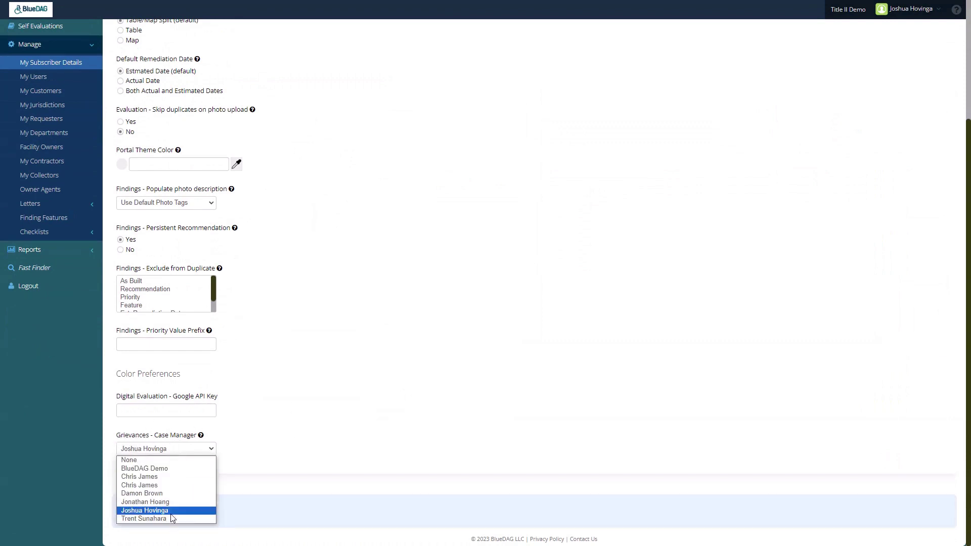
left_click(285, 454)
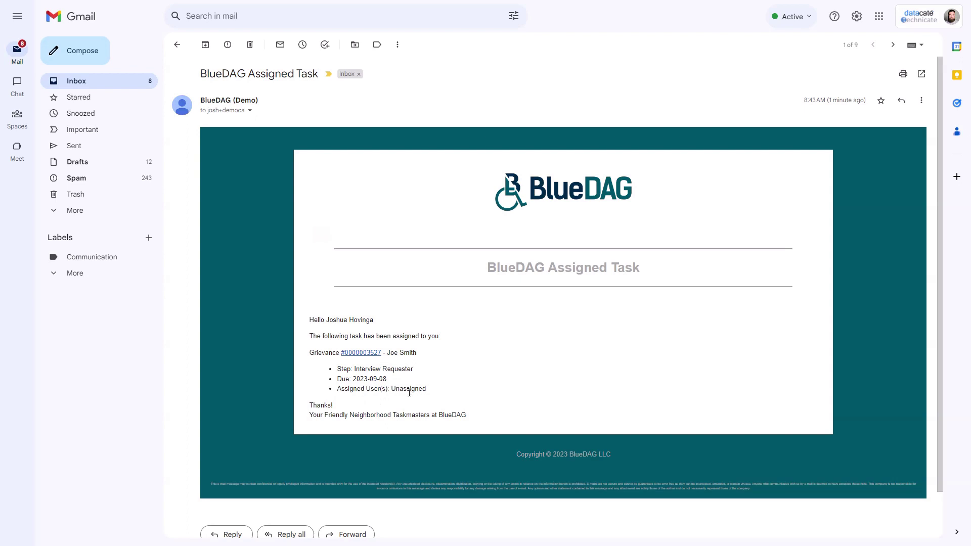
left_click(367, 356)
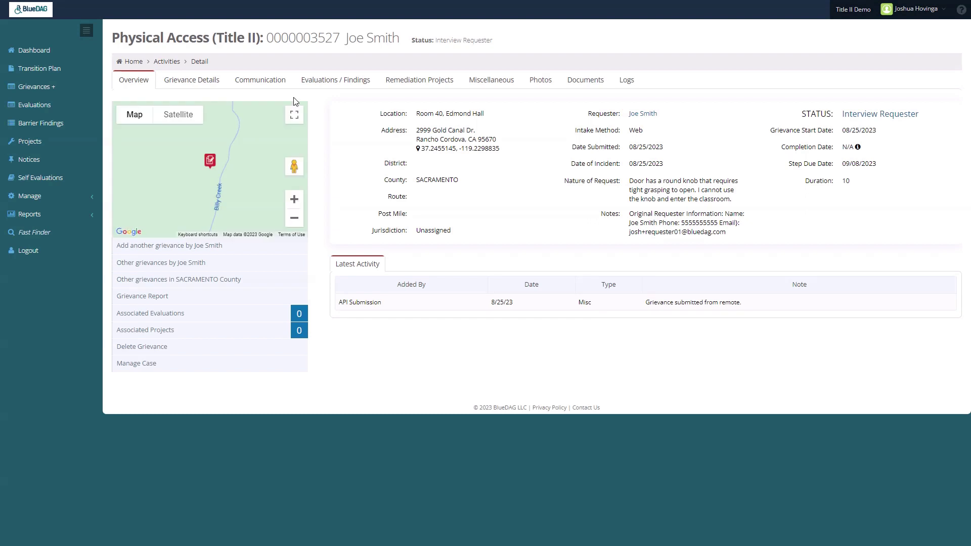
left_click(197, 81)
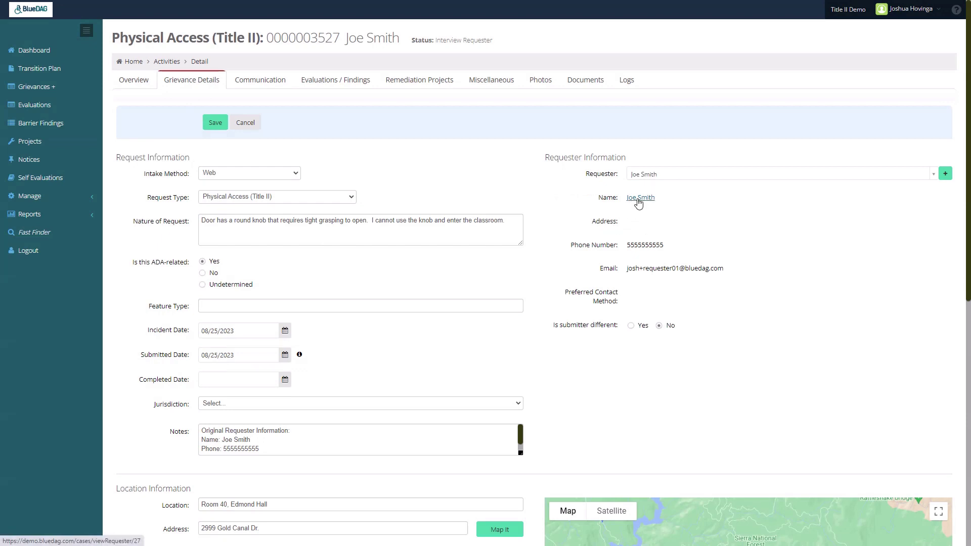
Step: Open Edit Requester Profile from the requester's name under Requester Information
left_click(639, 200)
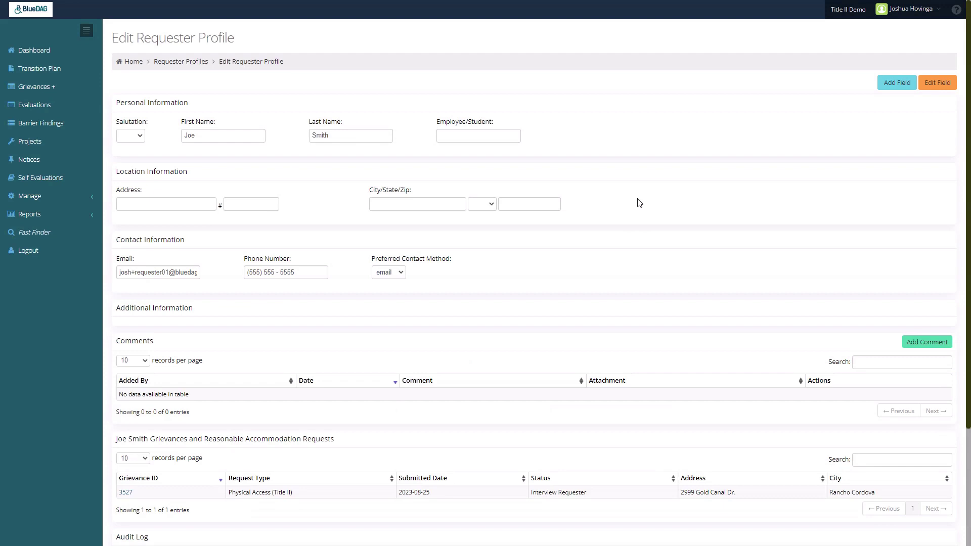
Step: Enter the requester's street address, city, state and zip code in Location Information, then save the profile
left_click(152, 204)
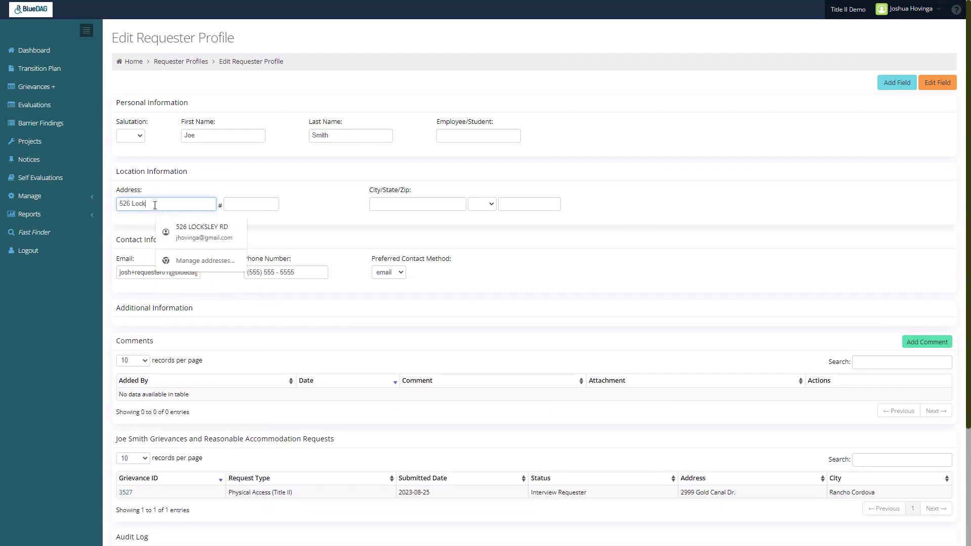
key("Tab")
type("Redding")
key("Tab")
key("c")
key("Tab")
type("95001")
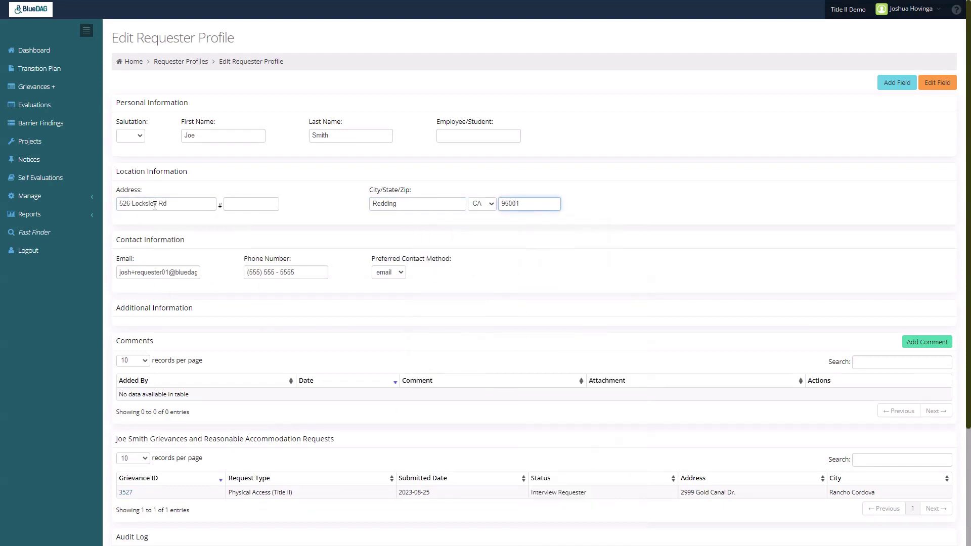
scroll(724, 239, "down", 3)
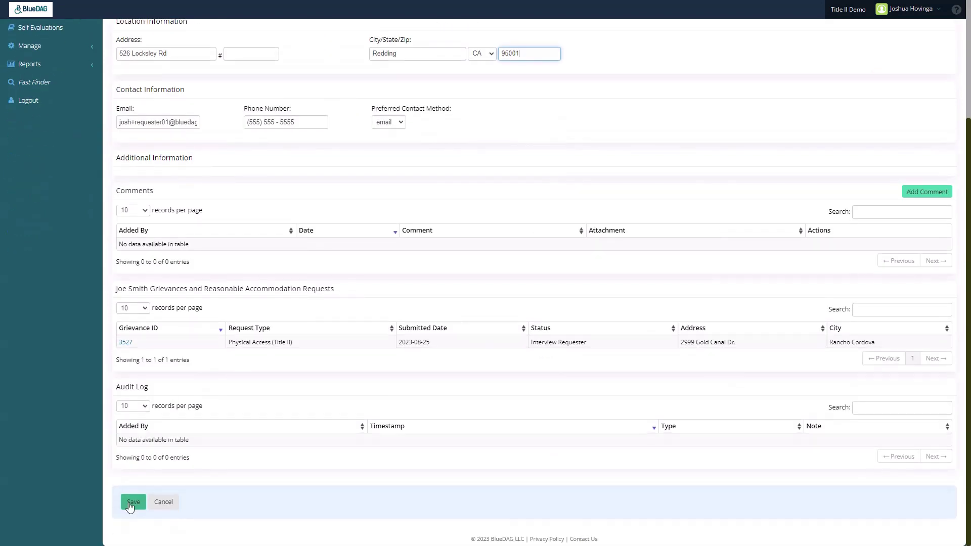
left_click(133, 503)
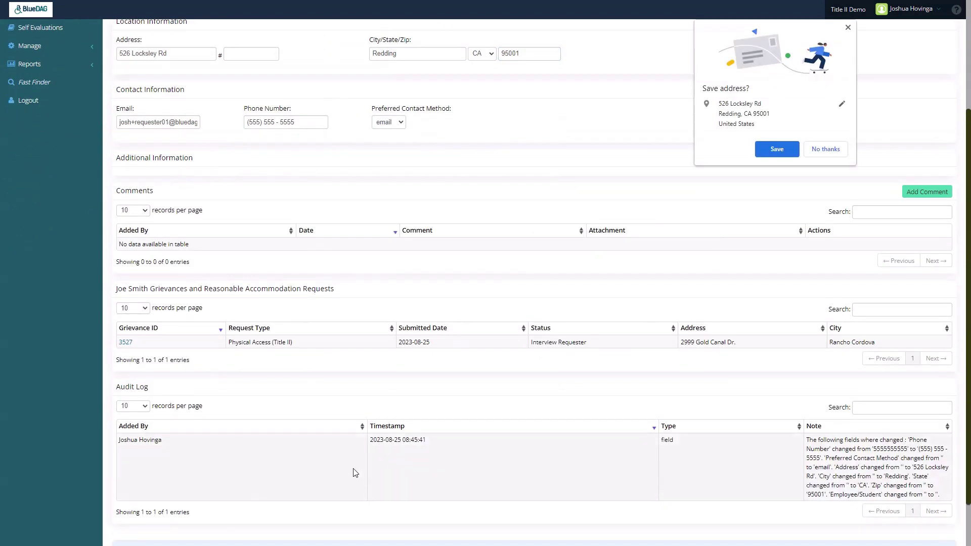
scroll(353, 468, "down", 1)
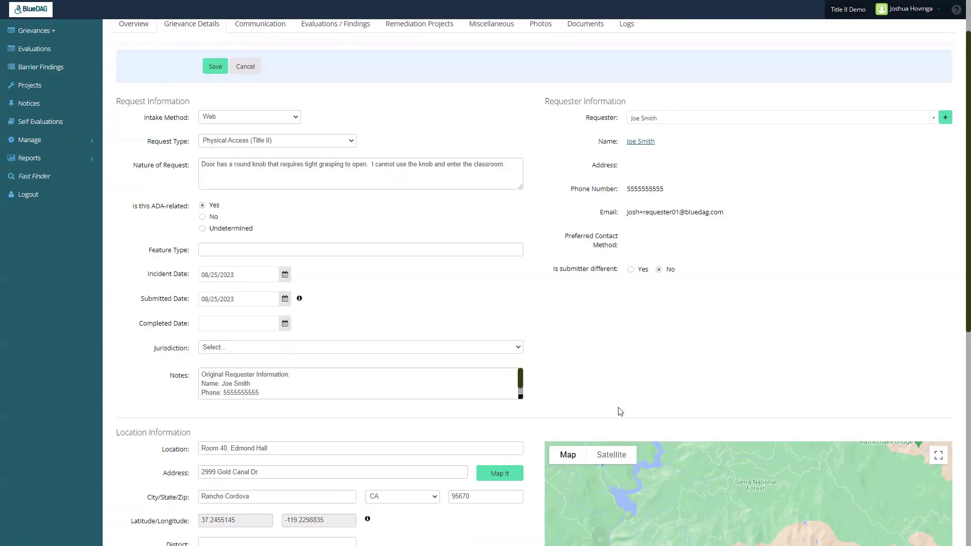
Step: On the reloaded details, set feature type Door Hardware and jurisdiction Title II BlueDAG Demo, then save
left_click(201, 24)
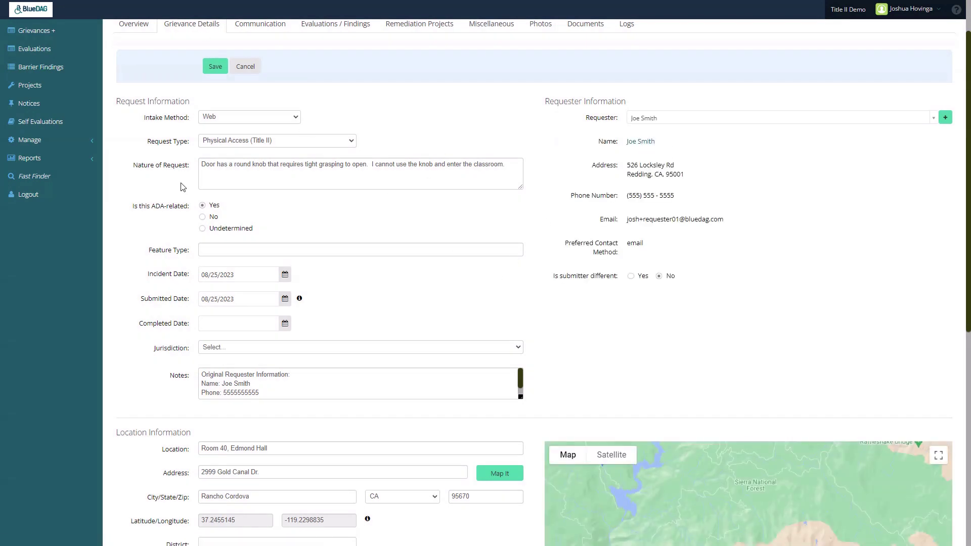
scroll(245, 250, "down", 1)
left_click(258, 201)
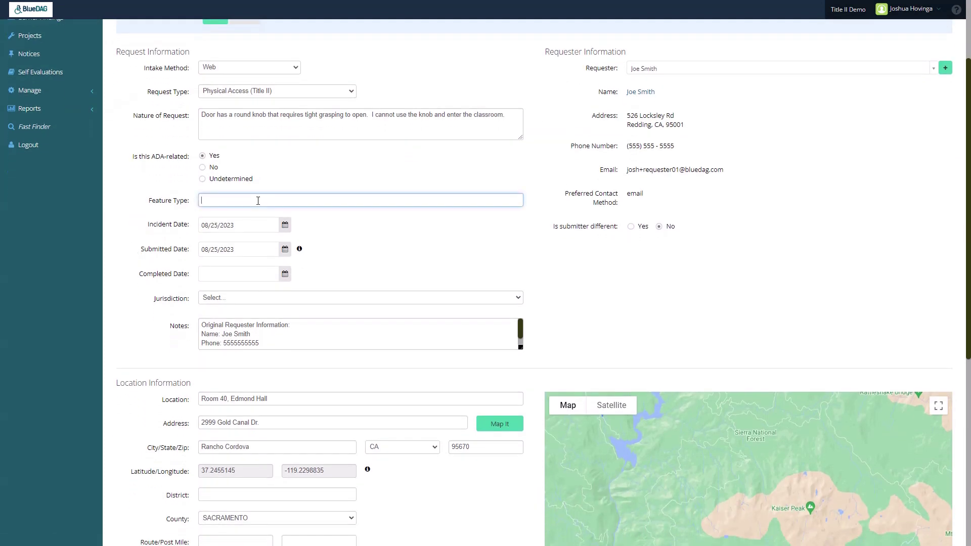
type("Door Hardware")
left_click(241, 302)
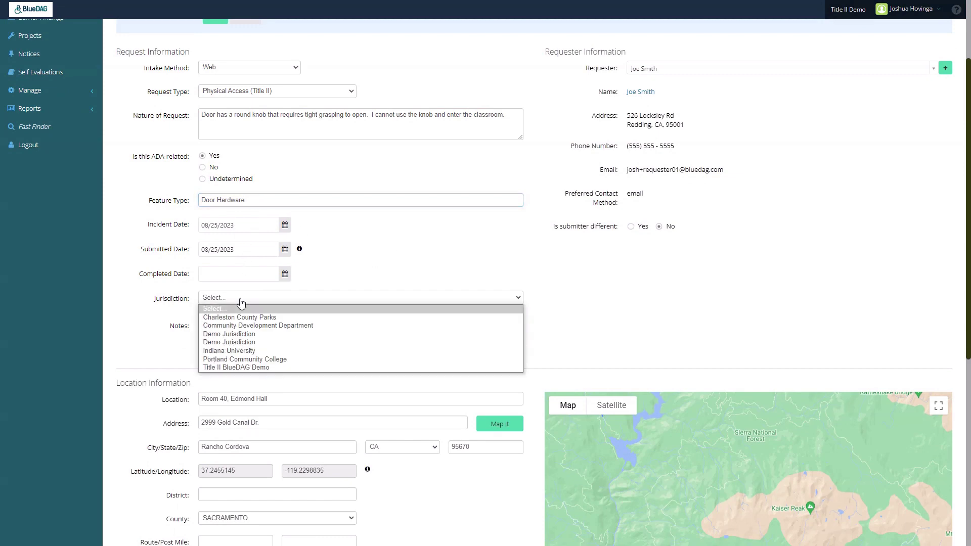
left_click(250, 368)
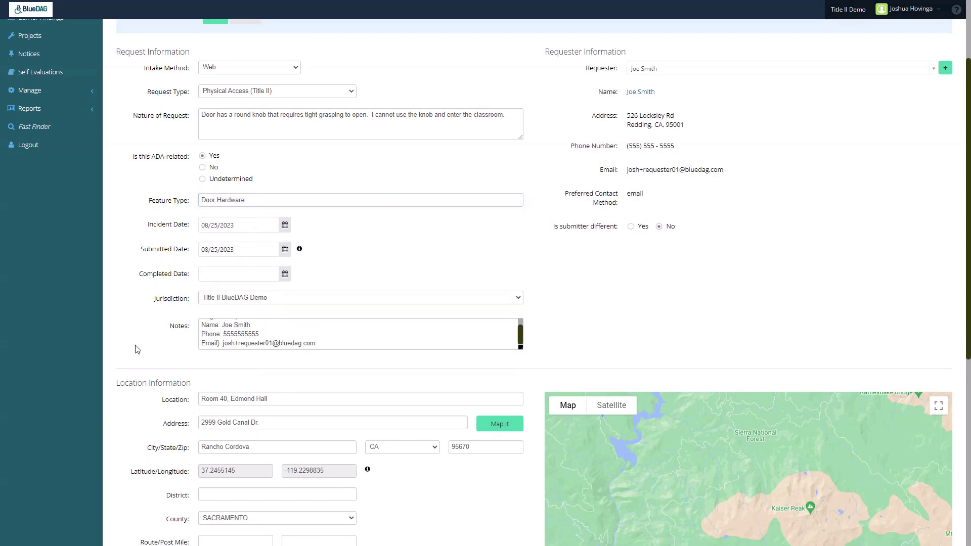
scroll(135, 349, "down", 5)
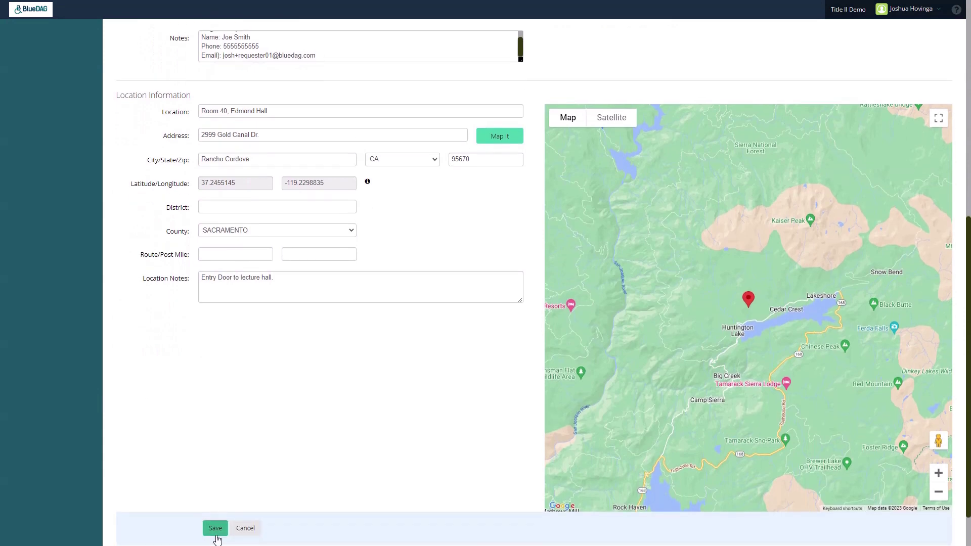
left_click(216, 530)
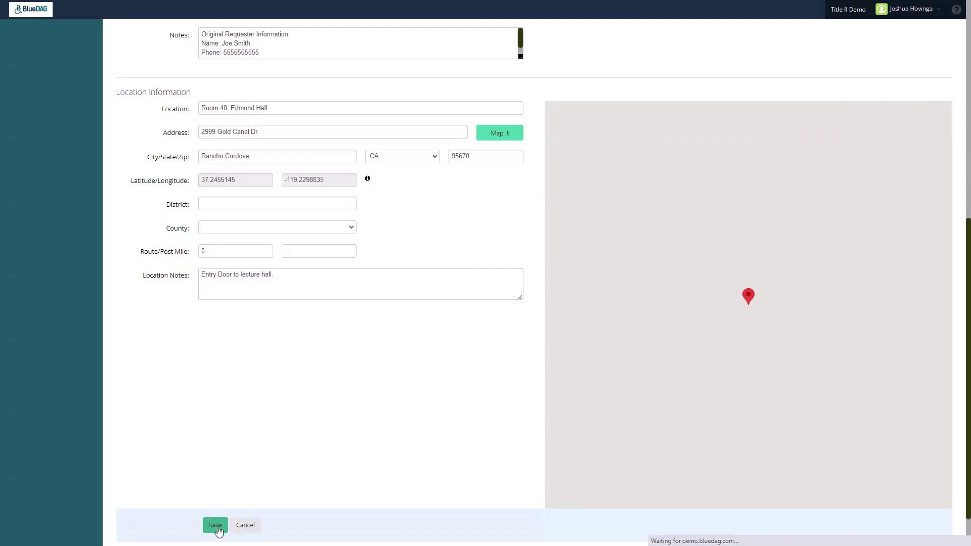
scroll(511, 454, "up", 8)
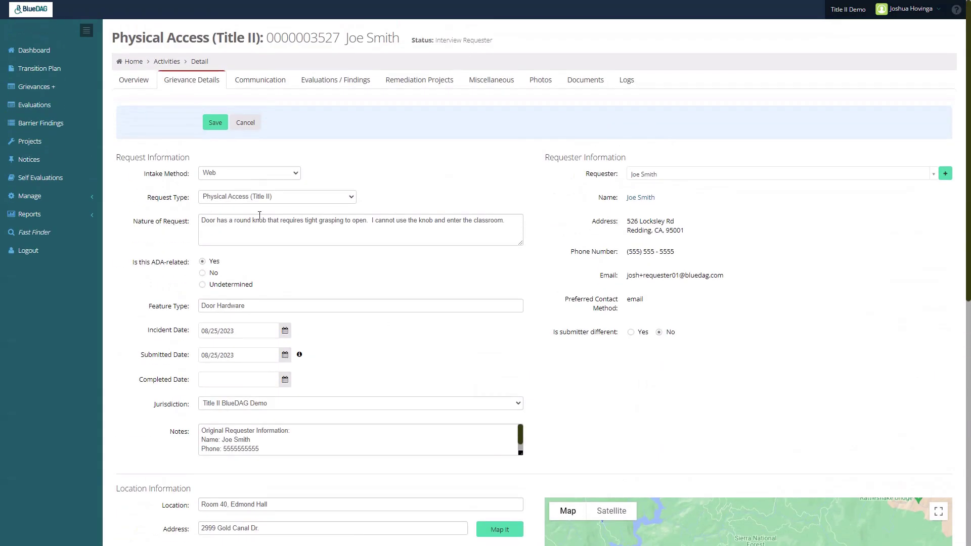
Step: Return to the Overview and open the Current Step dialog for Interview Requester
left_click(133, 80)
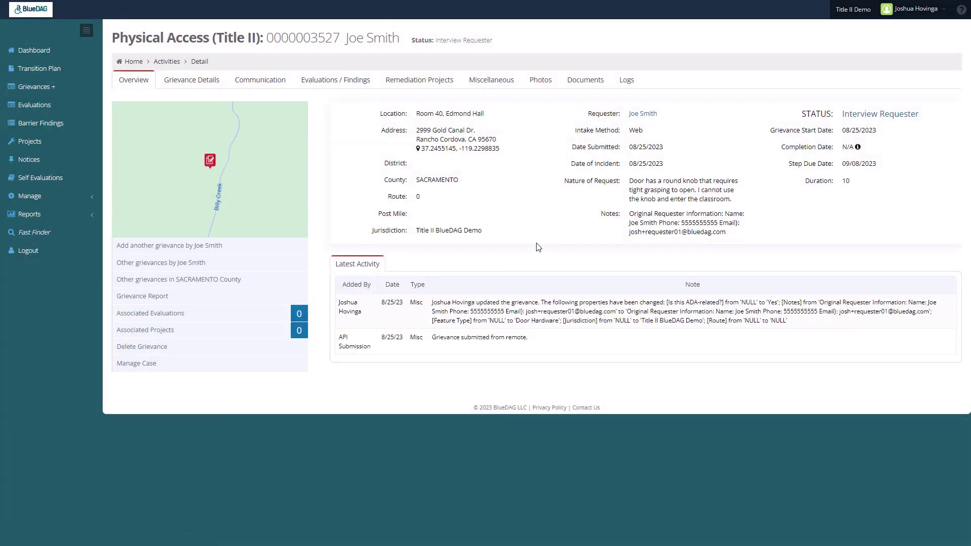
left_click(890, 117)
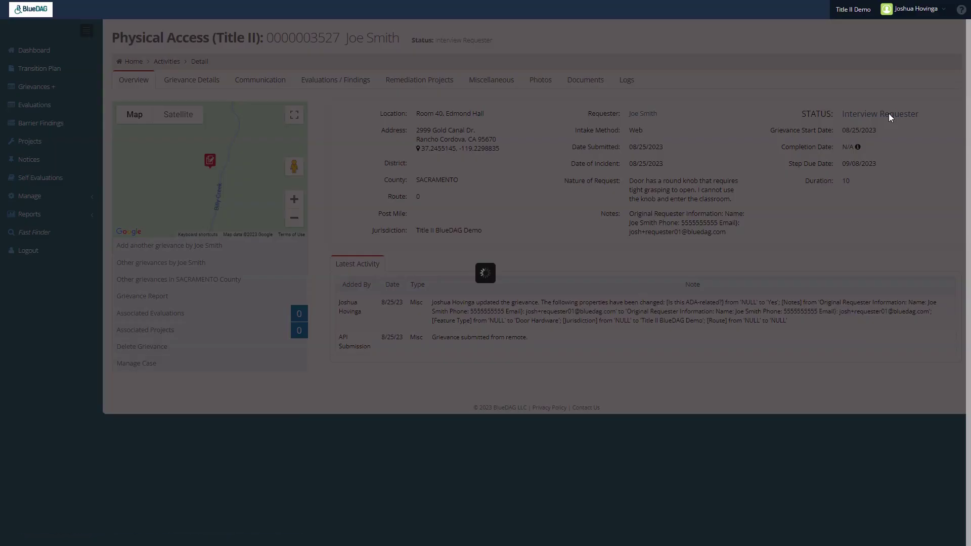